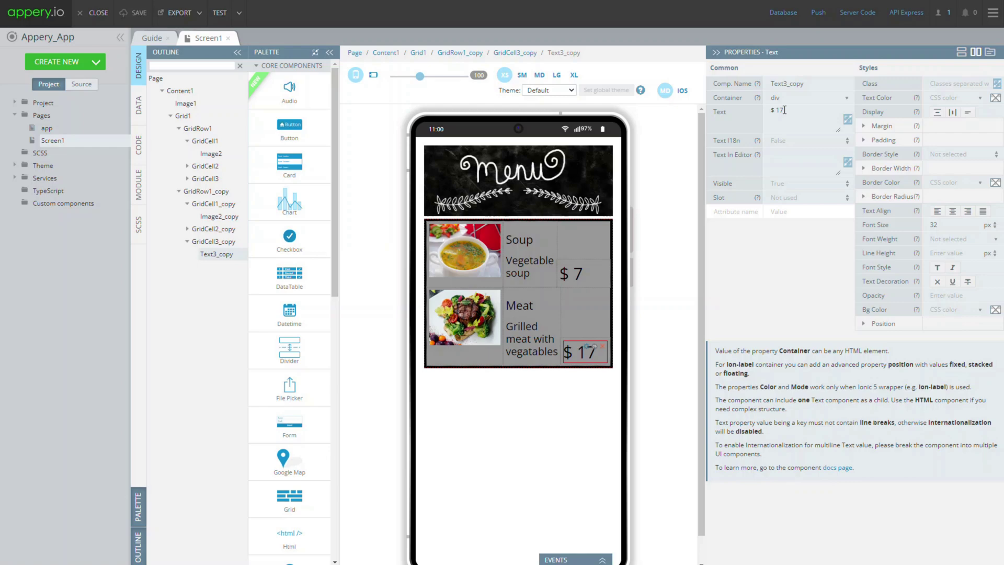
- Create a new page named AboutUs from the About Us layout template
click(62, 61)
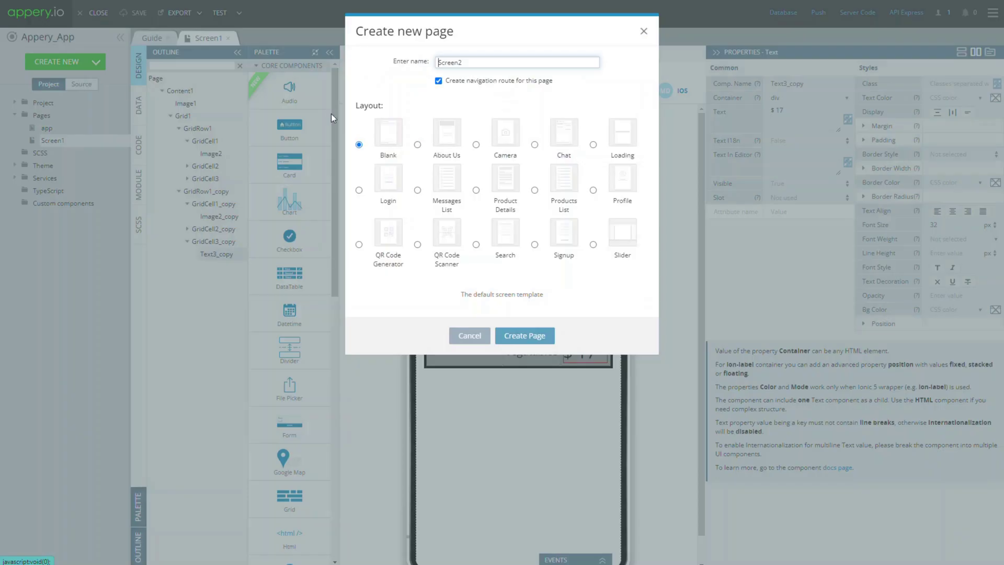
click(417, 144)
double_click(460, 63)
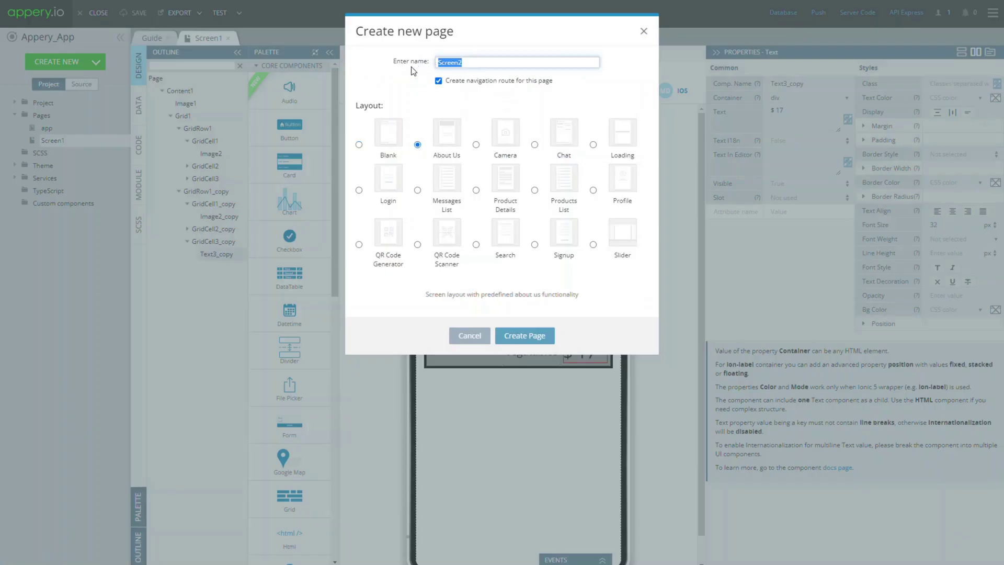
text(AboutUs)
click(525, 335)
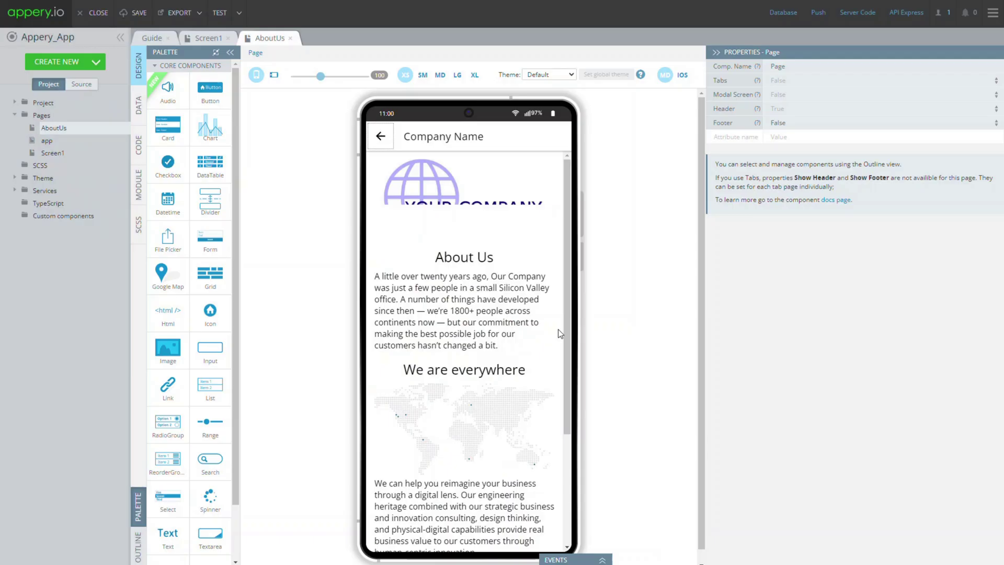
scroll(563, 220, down, 3)
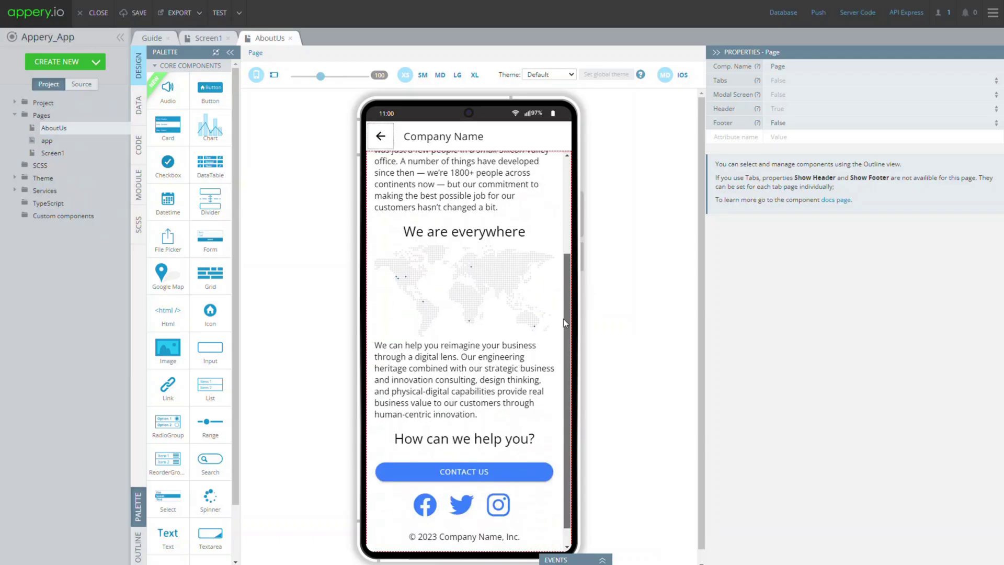
scroll(570, 344, up, 1)
scroll(571, 343, up, 2)
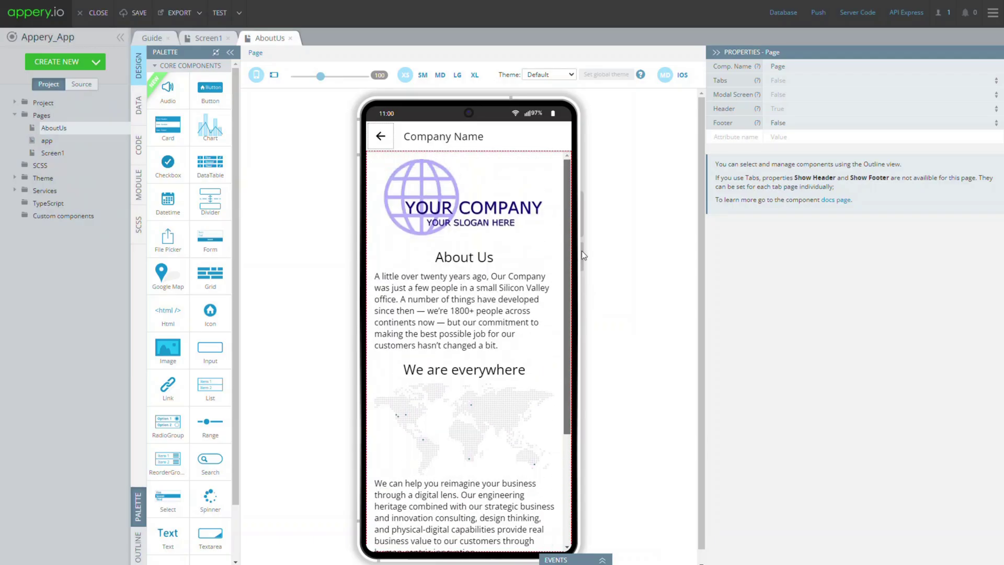
- Replace the 'Company Name' header title with 'About Us'
click(469, 143)
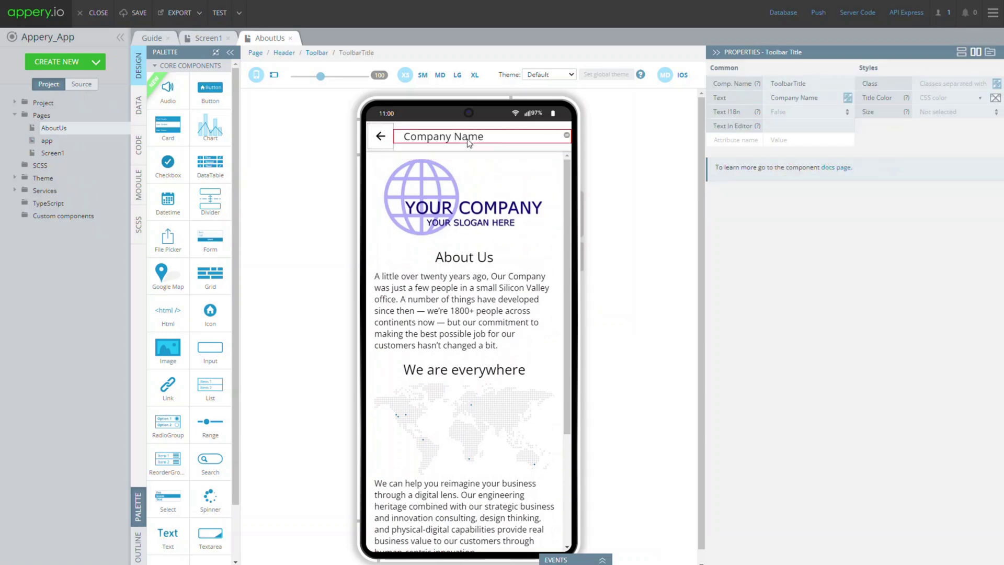
drag(495, 139, 404, 139)
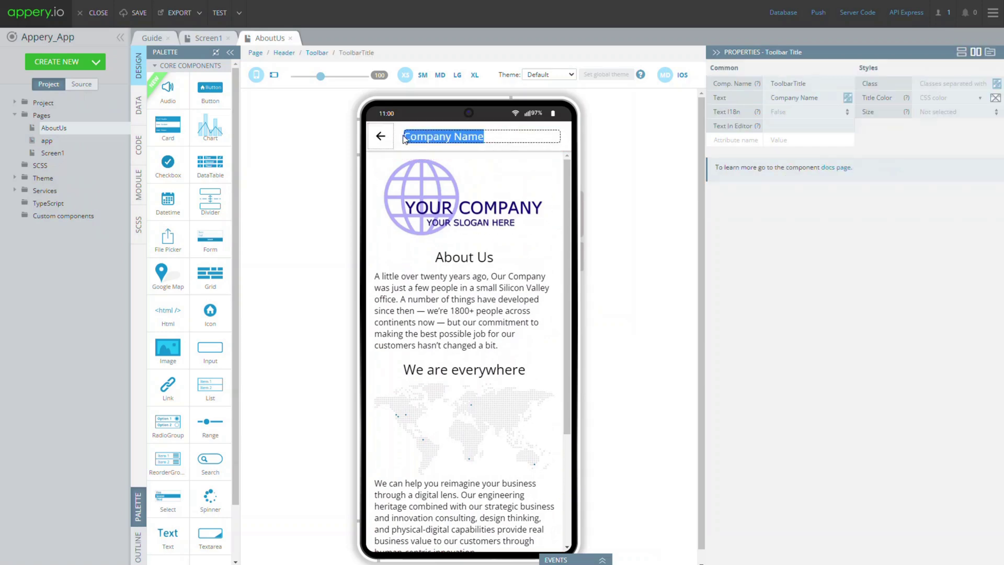
text(About Us)
key(Return)
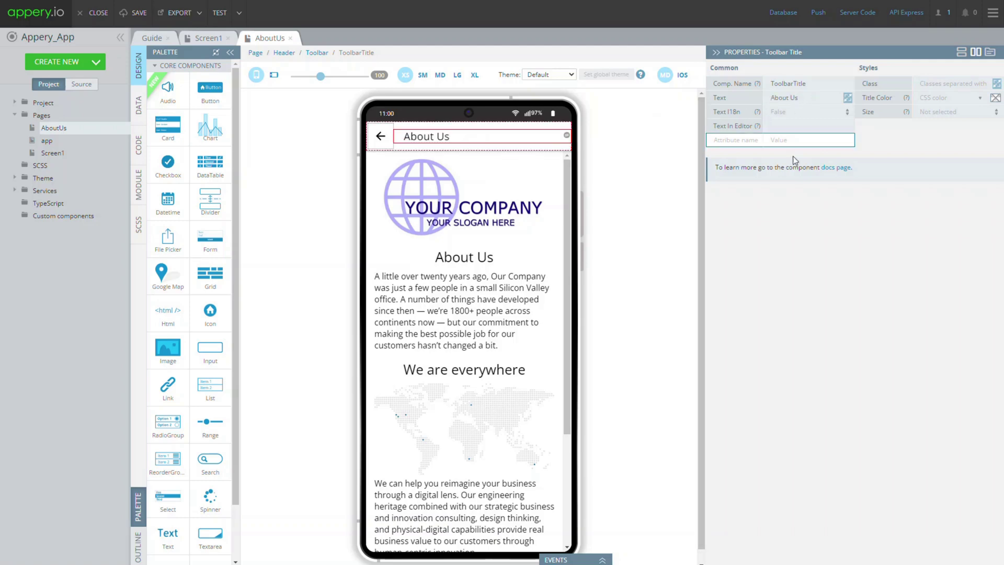
- Upload AboutUs.jpg and apply it to LogoImage in place of the company logo
click(426, 203)
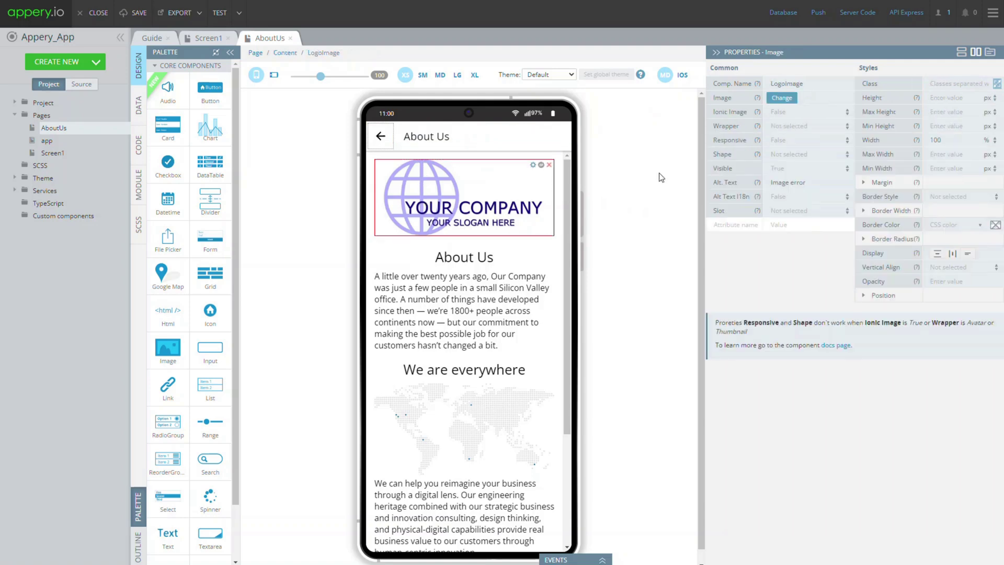
click(783, 98)
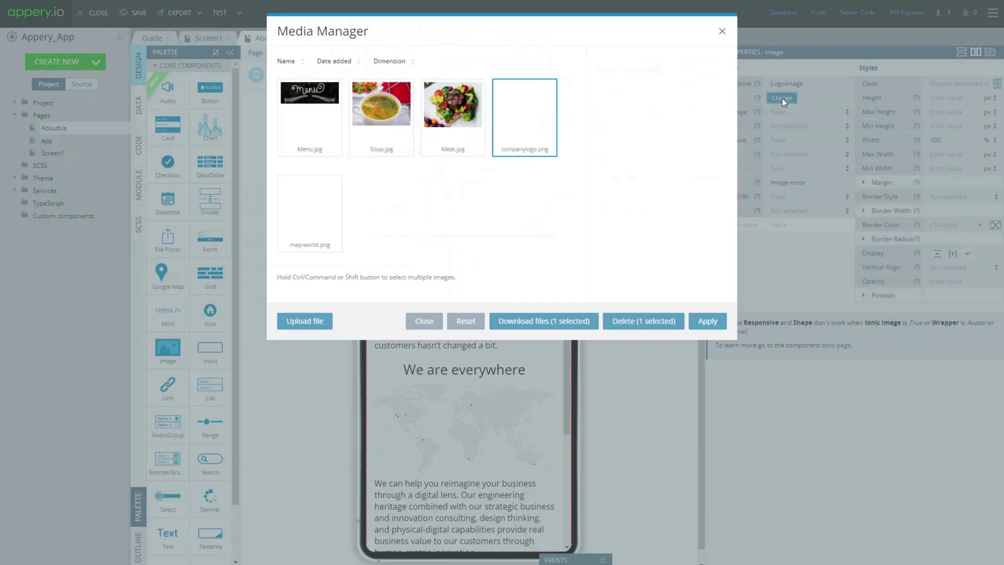
click(306, 326)
click(505, 117)
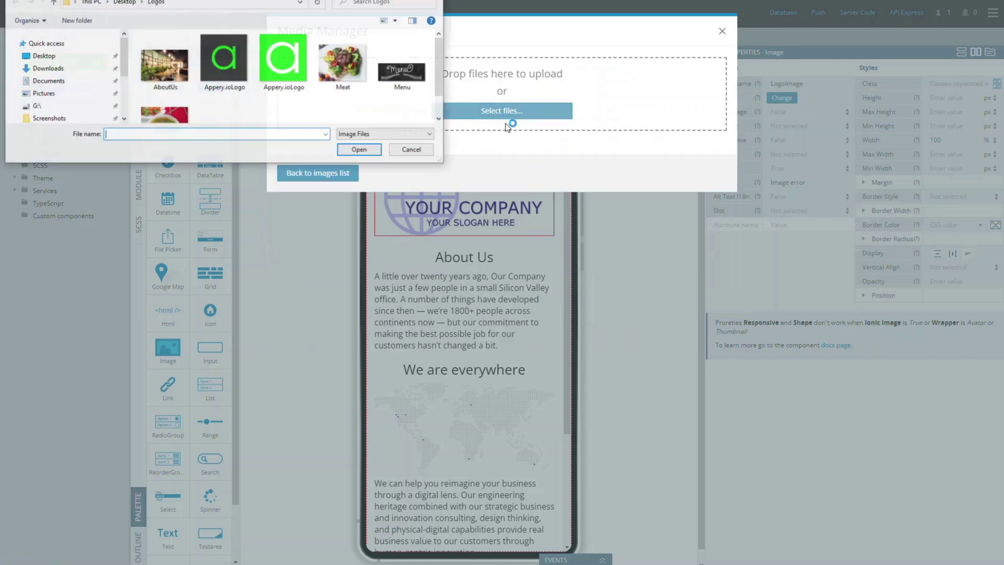
click(165, 65)
click(365, 151)
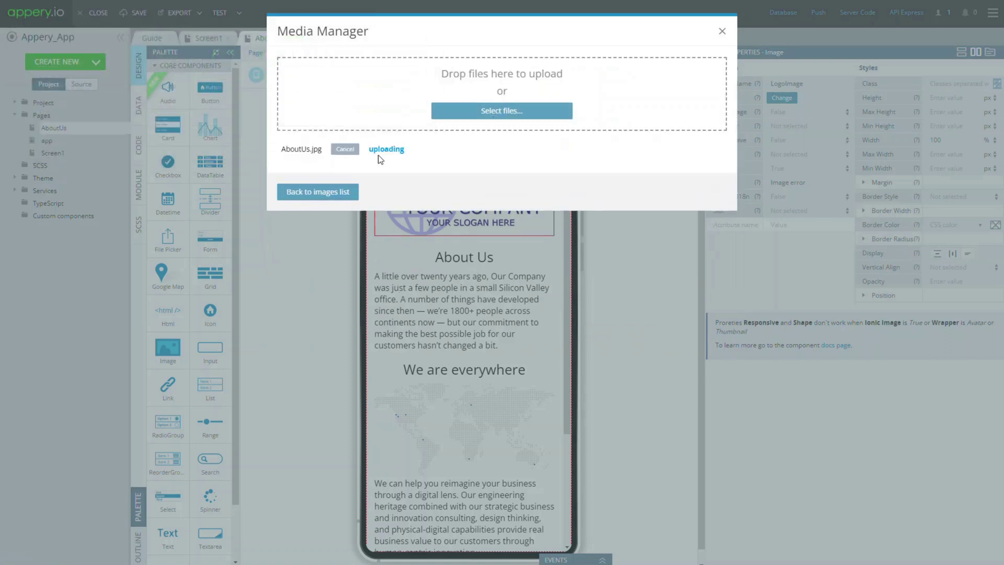
click(318, 192)
click(397, 223)
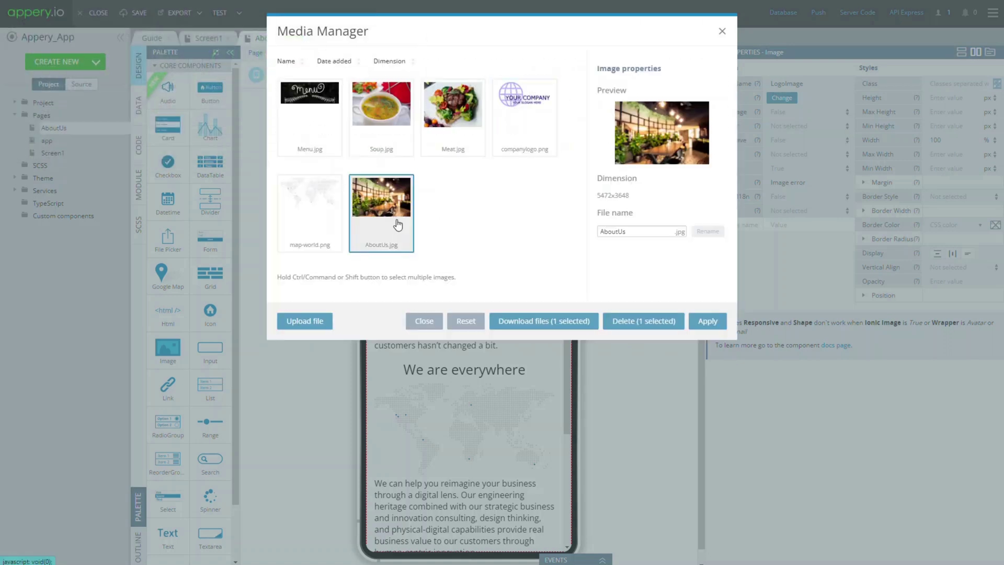
click(707, 322)
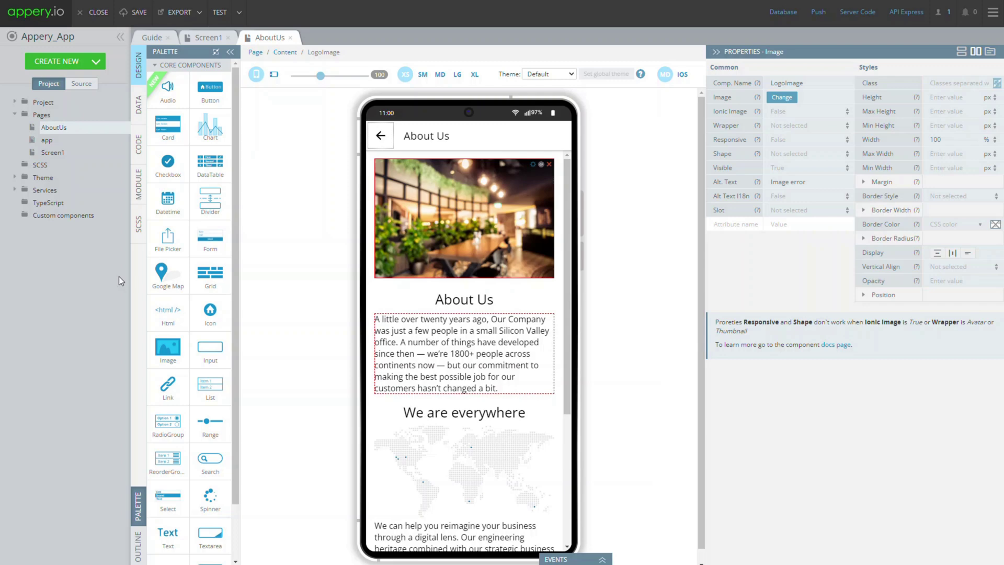
- Delete the world map image and the Contact Us button via the Outline panel
click(138, 546)
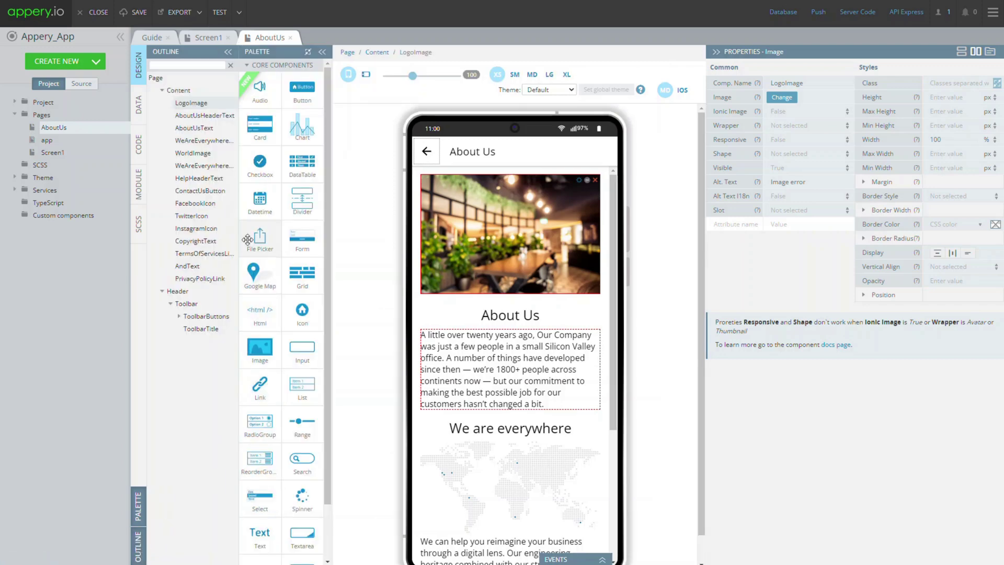
click(192, 153)
key(Delete)
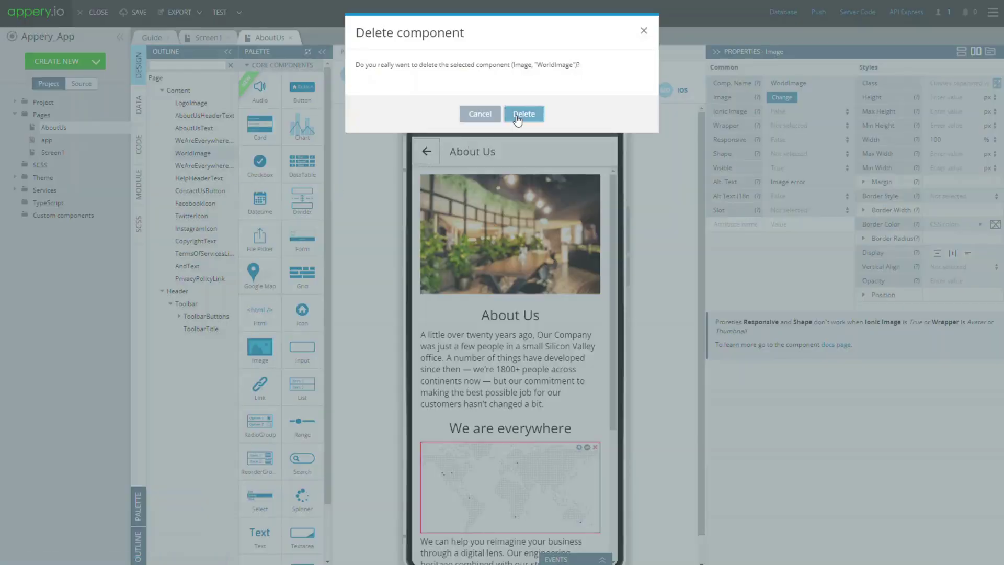
click(523, 114)
click(524, 114)
- Delete the Terms of Services and Privacy Policy links
click(232, 228)
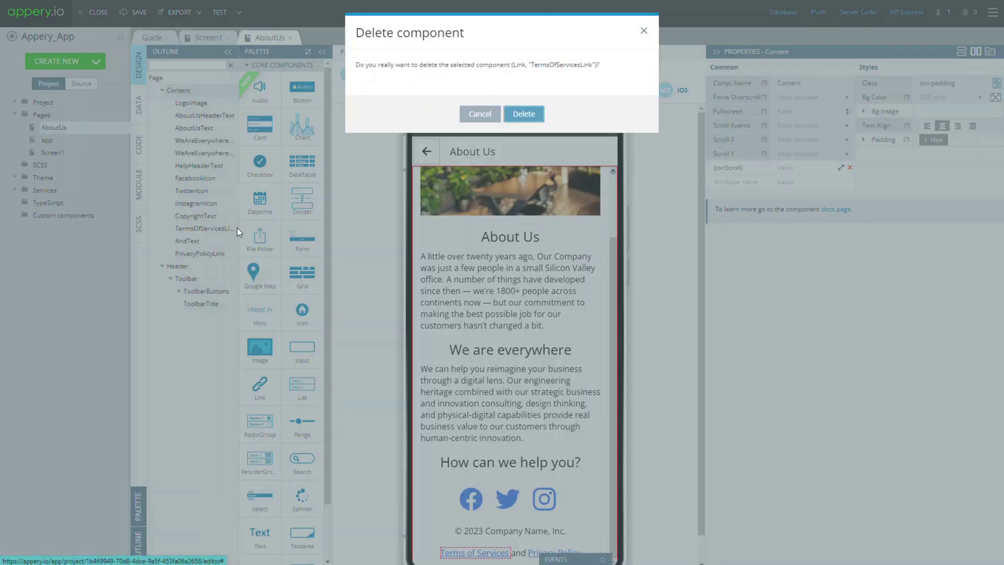
click(523, 114)
click(232, 243)
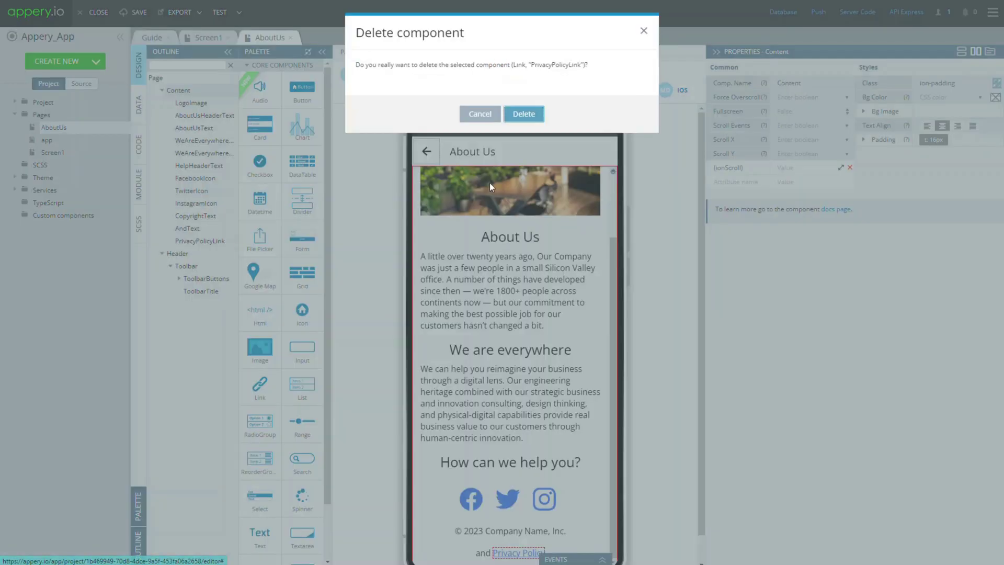
click(525, 117)
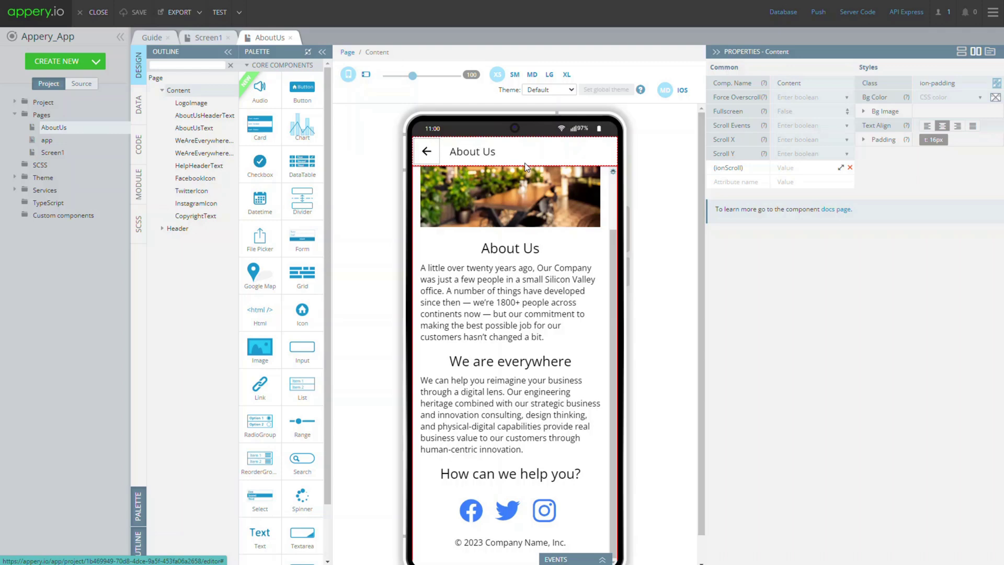
- Rename the heading TextHoursHeader, set its text to 'Hours of operation' and container to h3
click(204, 115)
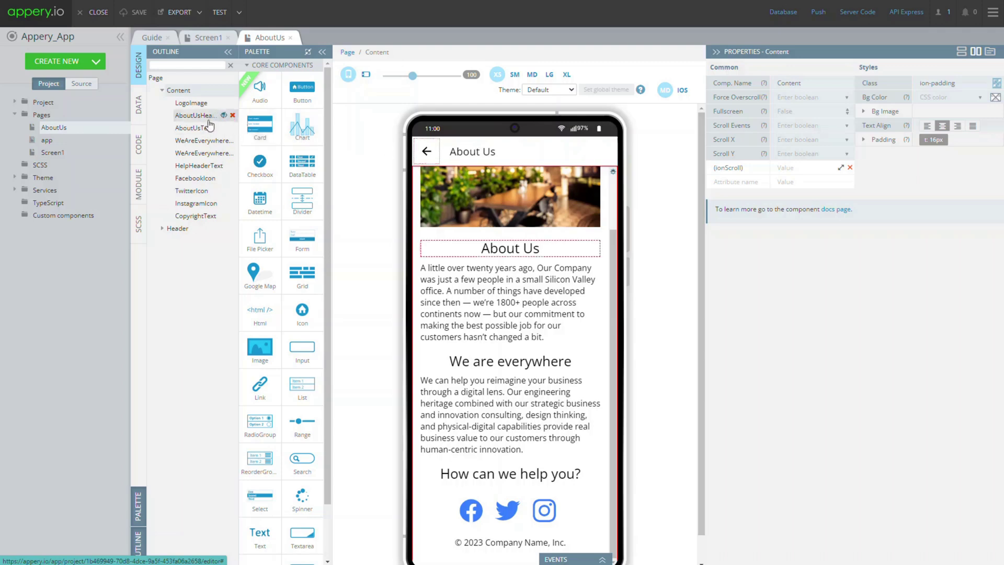
drag(771, 82, 818, 83)
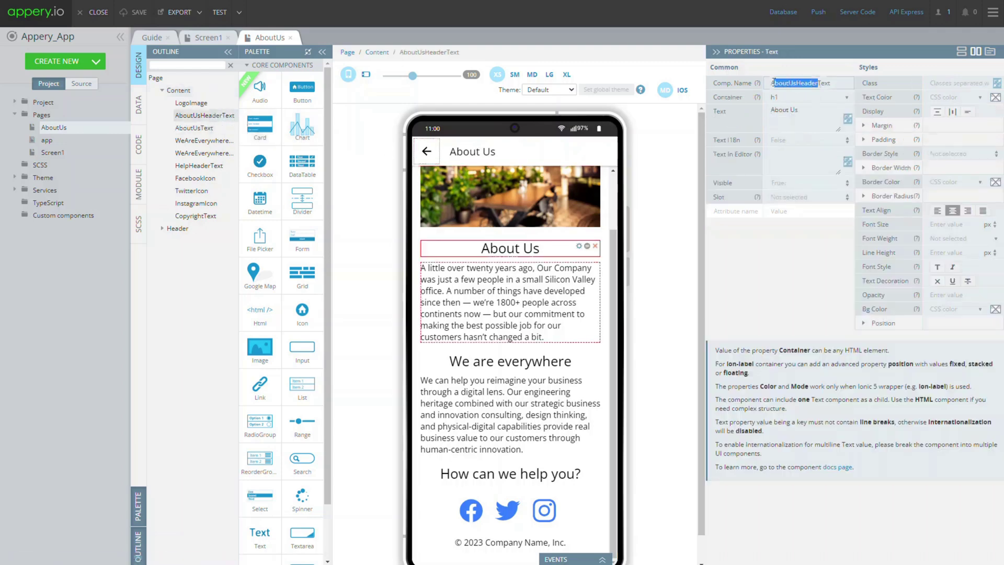
key(BackSpace)
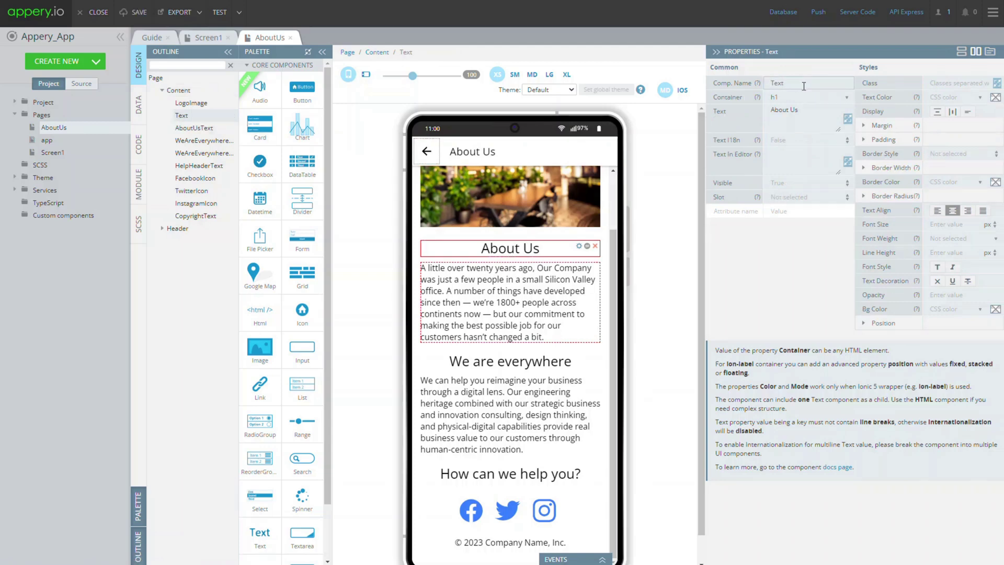
text(s)
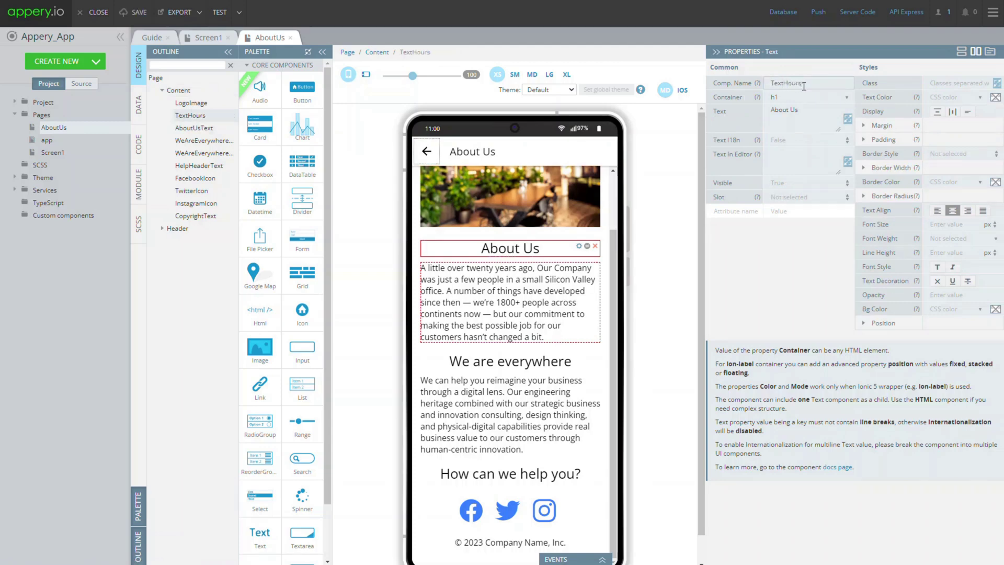
text(Header)
key(Tab)
text(Hours of operation)
click(846, 97)
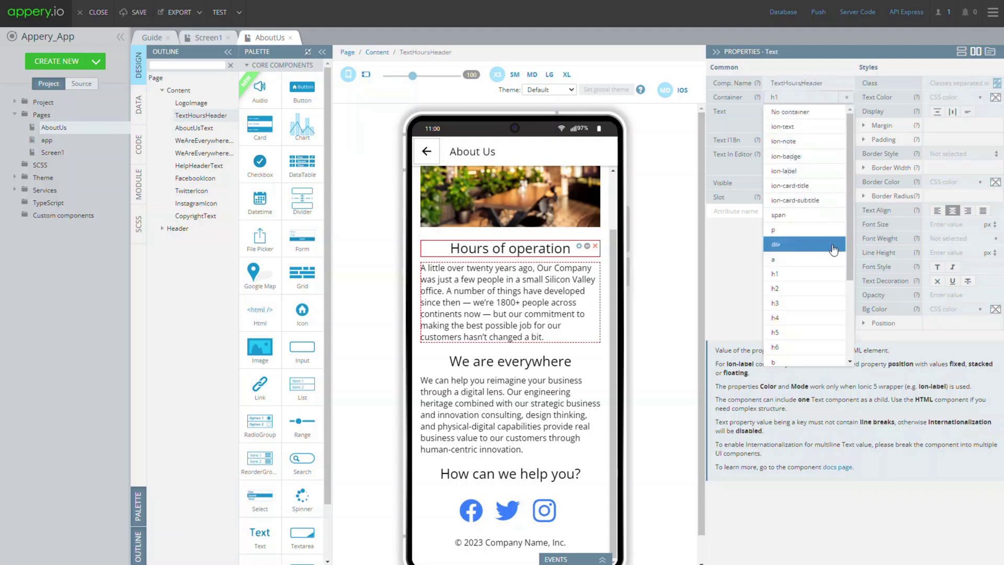
click(830, 307)
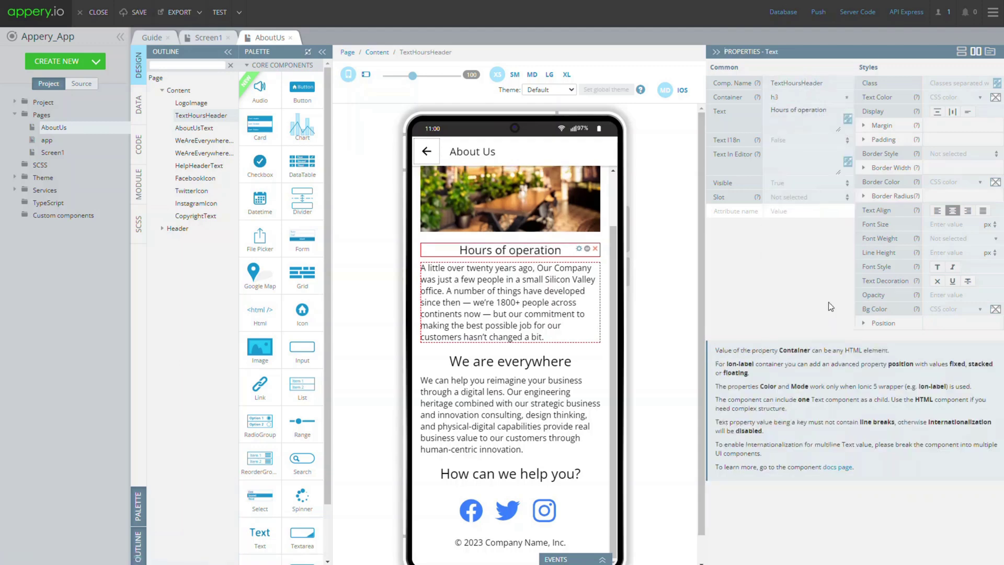
click(510, 303)
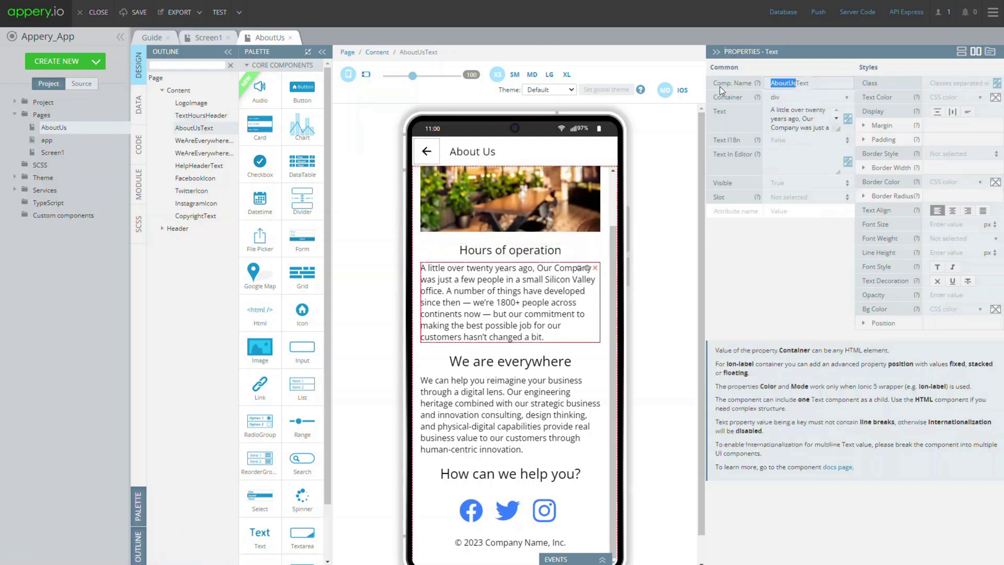
- Rename the history paragraph TextHours and set its container to ion-note
key(BackSpace)
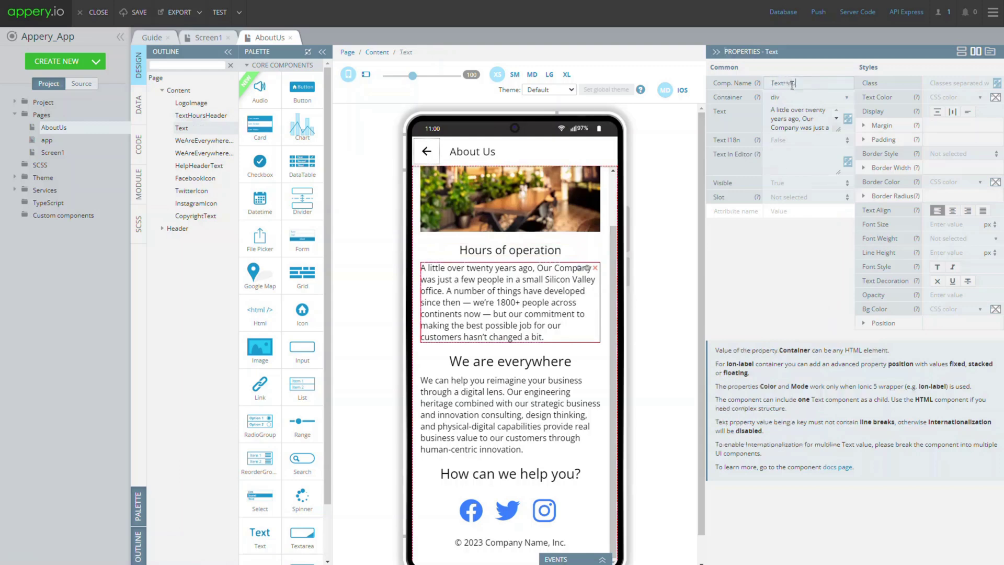
text(Hours)
click(845, 98)
click(838, 141)
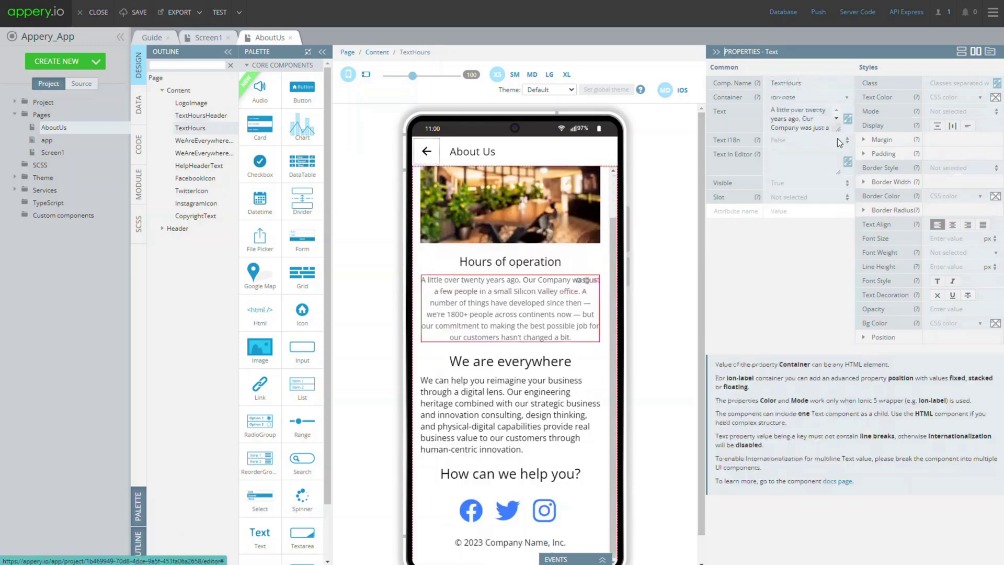
- Replace the paragraph text with the pasted Monday–Sunday opening hours and save
click(847, 122)
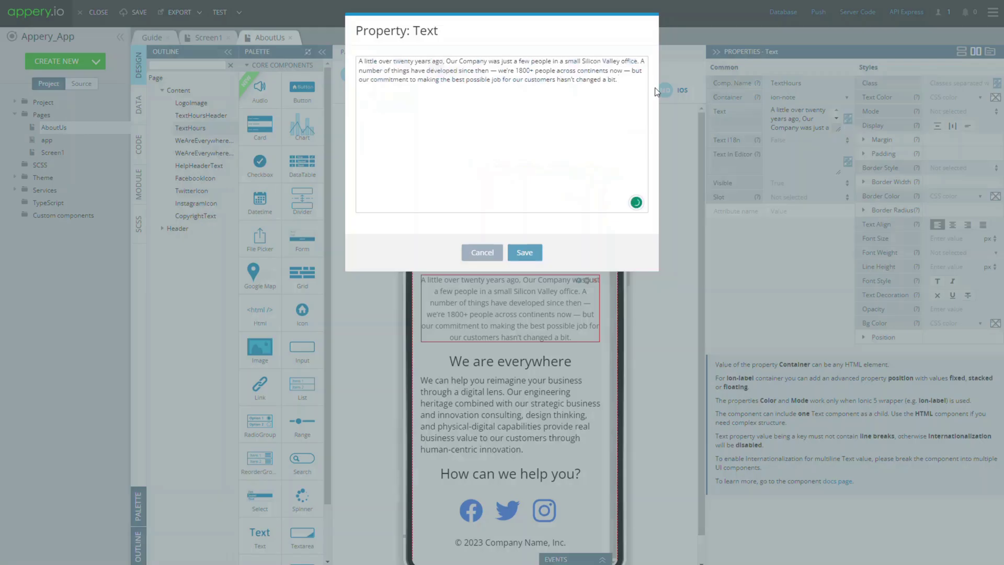
key(ctrl+a)
text(Monday  5:30 PM – 11:00 PM Tuesday  5:30 PM – 11:00 PM Wednesday  5:30 PM – 1:00  AM Thursday  5:30 PM – 11:00 PM Friday  6:00 PM – 2:00 AM Saturday  6:00 PM – 4:00 AM Sunday  5:30 PM – 11:00 PM)
click(512, 252)
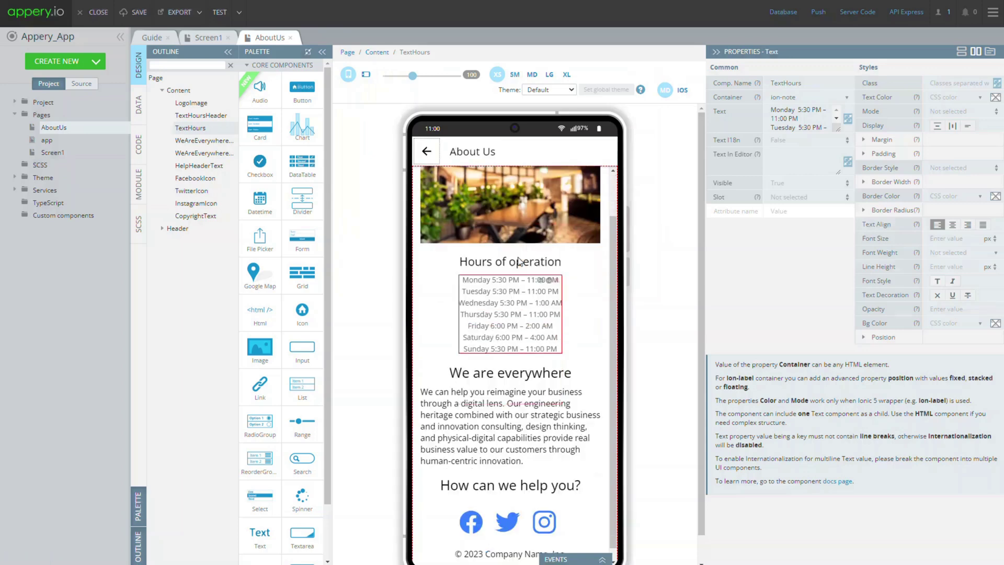
- Set the We are everywhere heading to 'Contact us', container h3, named TextContactUs
click(506, 373)
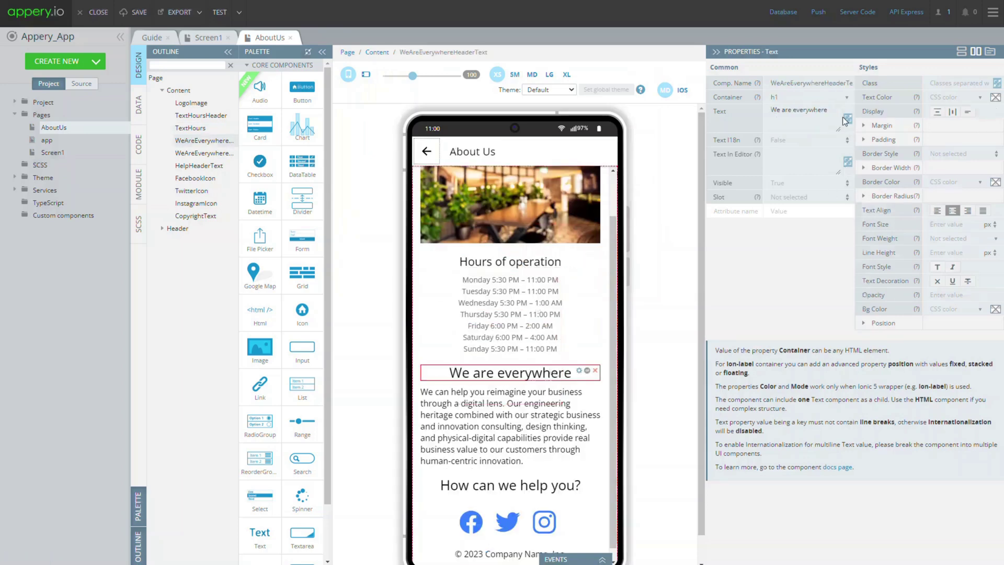
triple_click(808, 118)
text(Conta)
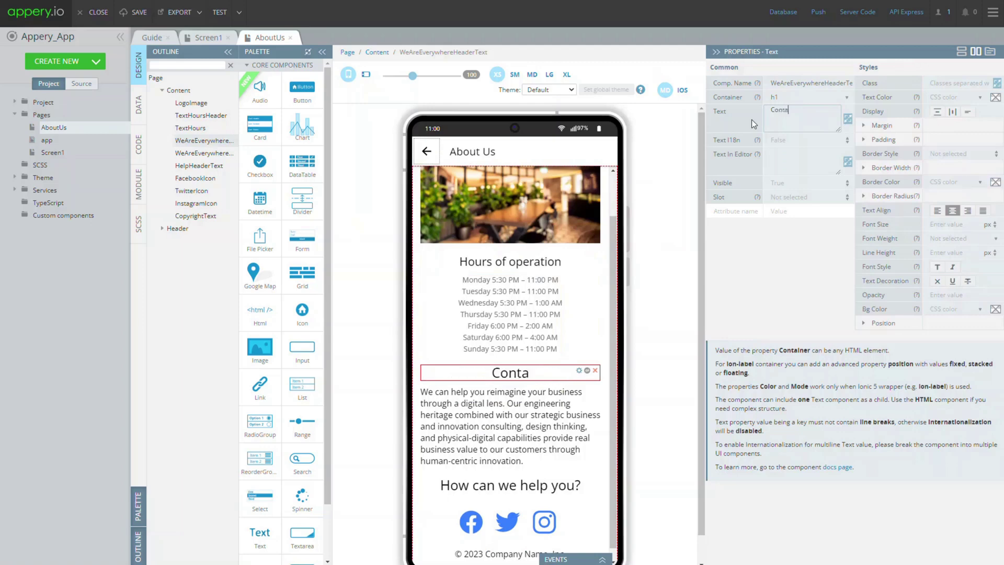
text(ct us)
click(847, 97)
click(808, 303)
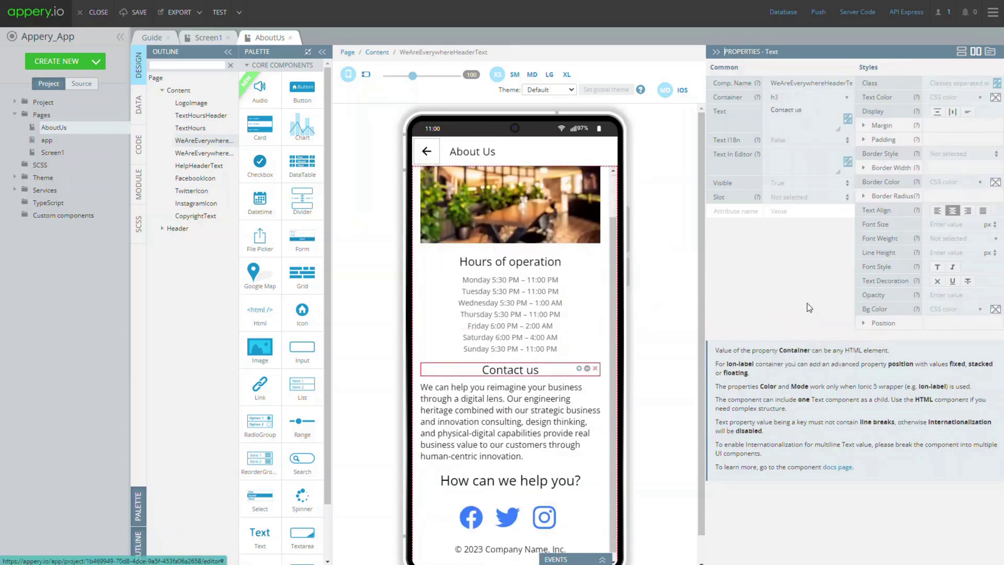
drag(856, 87, 741, 87)
text(TextContactUs)
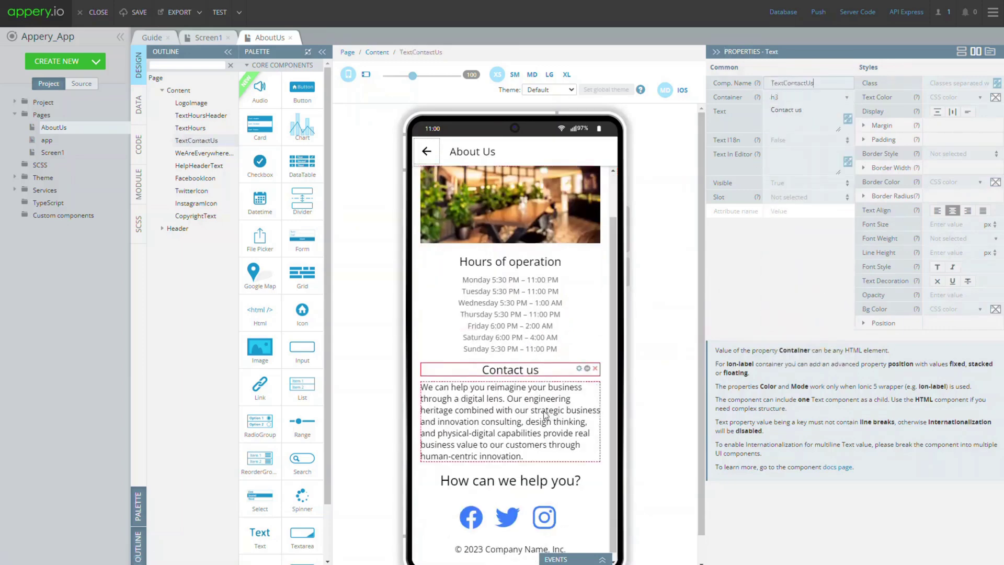
- Rename the paragraph under Contact us TextEmail and change its element type
click(545, 414)
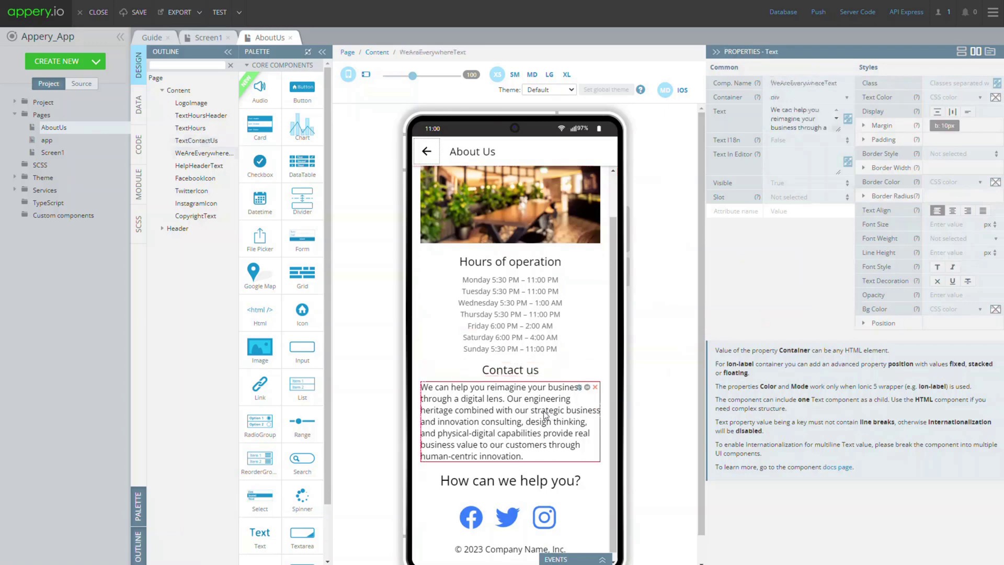
drag(826, 81, 768, 85)
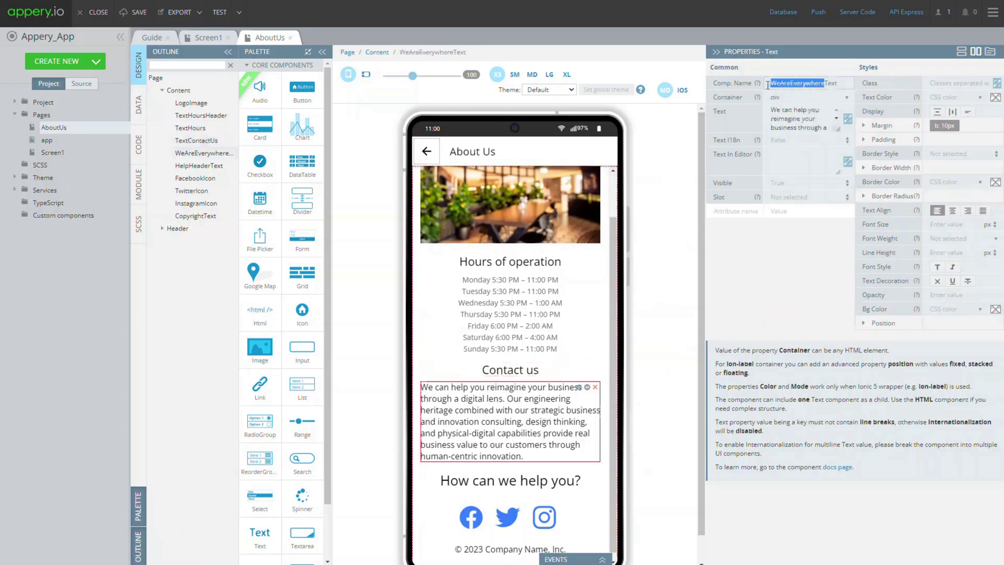
key(BackSpace)
text(Email)
click(808, 96)
click(824, 263)
click(848, 118)
click(436, 98)
drag(437, 98, 343, 58)
text(restaurant@email.com)
click(535, 257)
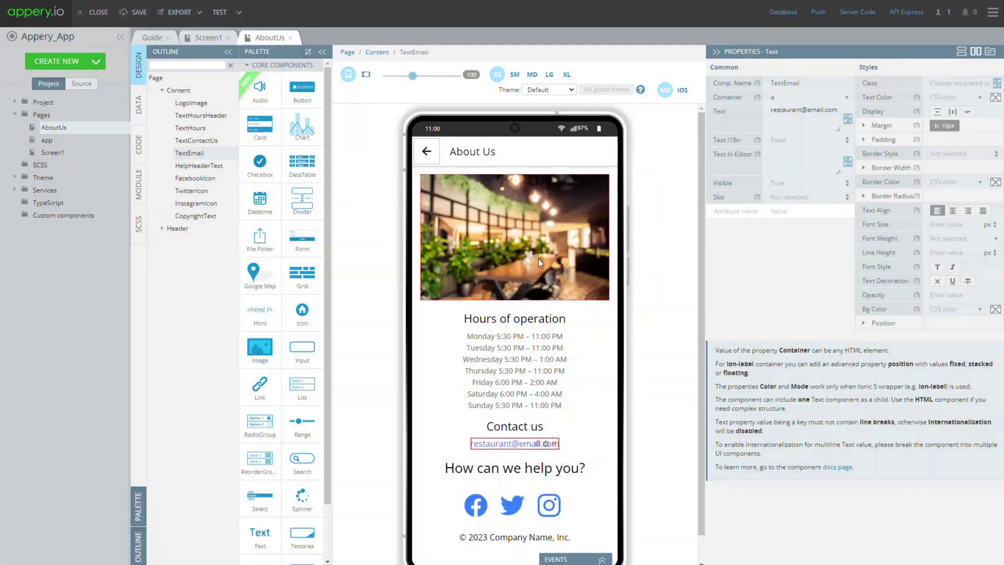
click(569, 468)
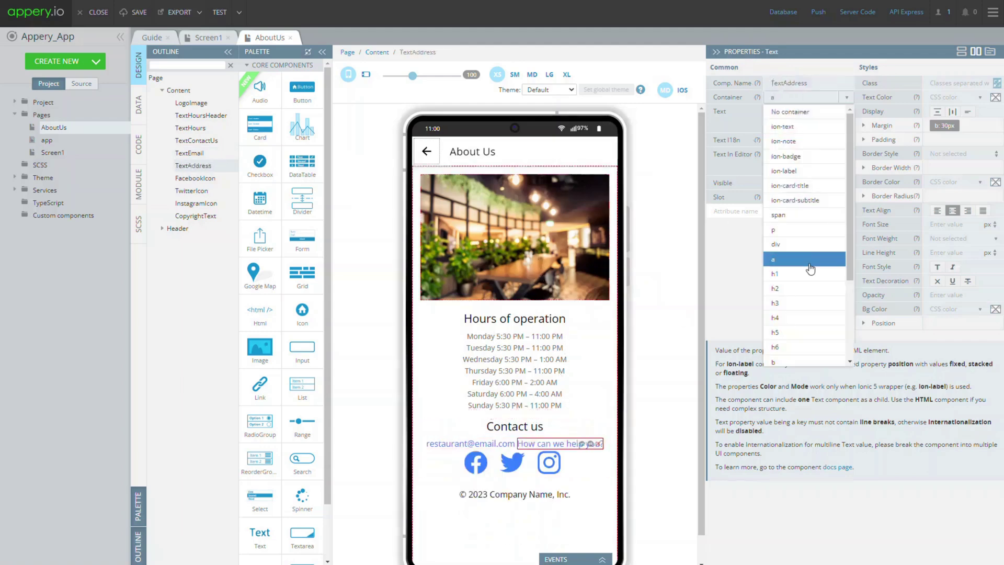
click(807, 339)
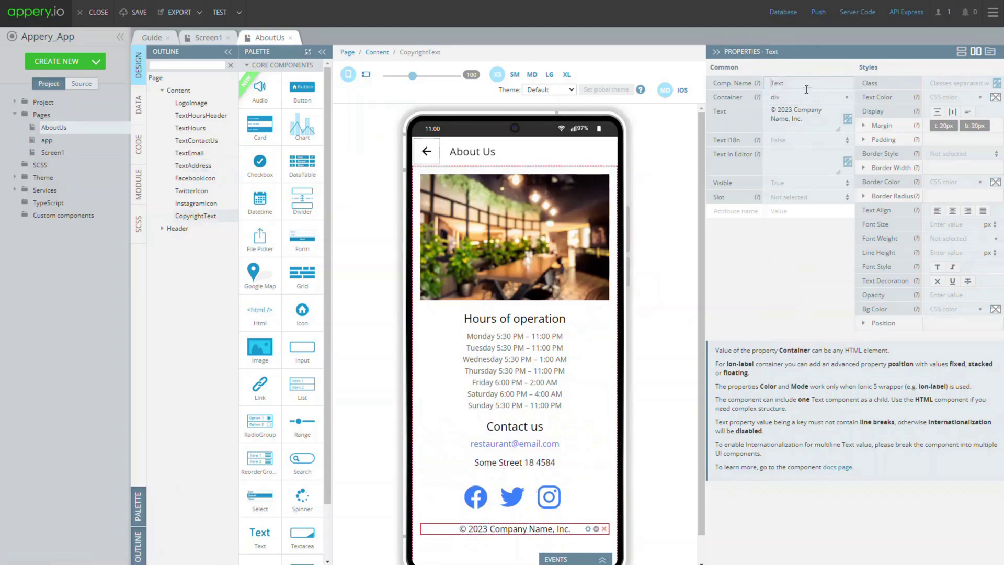